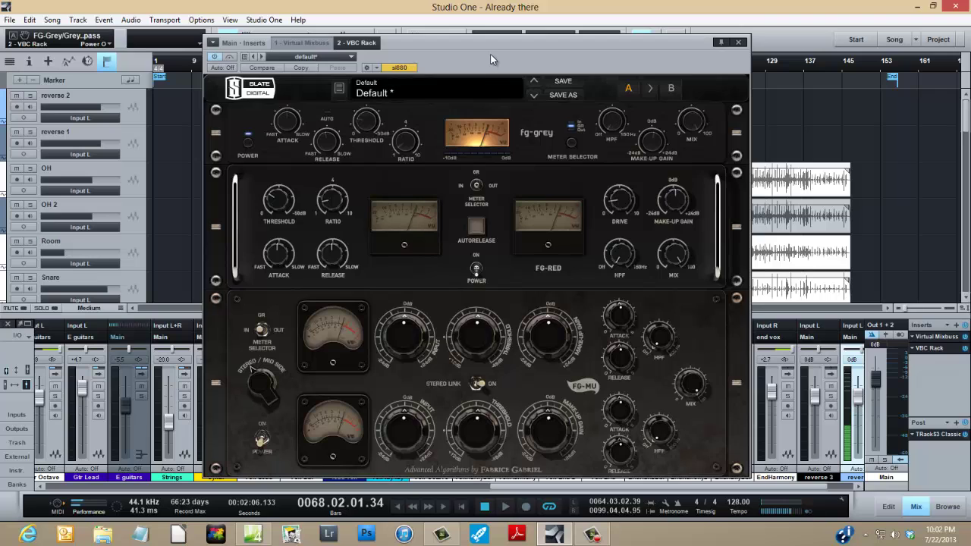
Step: Play the song and compare the mix with the FG-Grey compressor on, bypassed and on again
{"action": "mouse_move", "coordinate": [490, 53]}
{"action": "left_mouse_down"}
{"action": "mouse_move", "coordinate": [495, 44]}
{"action": "mouse_move", "coordinate": [493, 69]}
{"action": "left_mouse_up"}
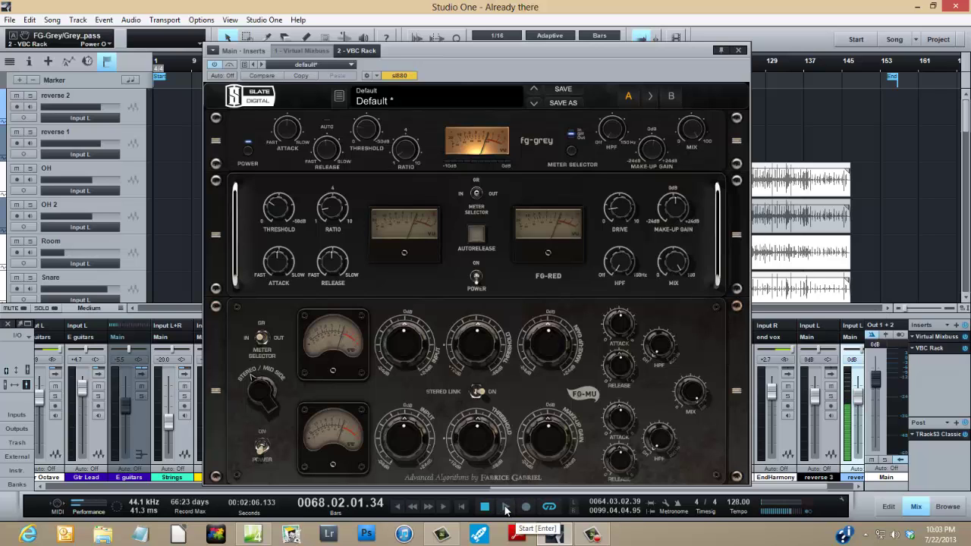
{"action": "mouse_move", "coordinate": [637, 71]}
{"action": "left_mouse_down"}
{"action": "mouse_move", "coordinate": [583, 308]}
{"action": "mouse_move", "coordinate": [627, 68]}
{"action": "left_mouse_up"}
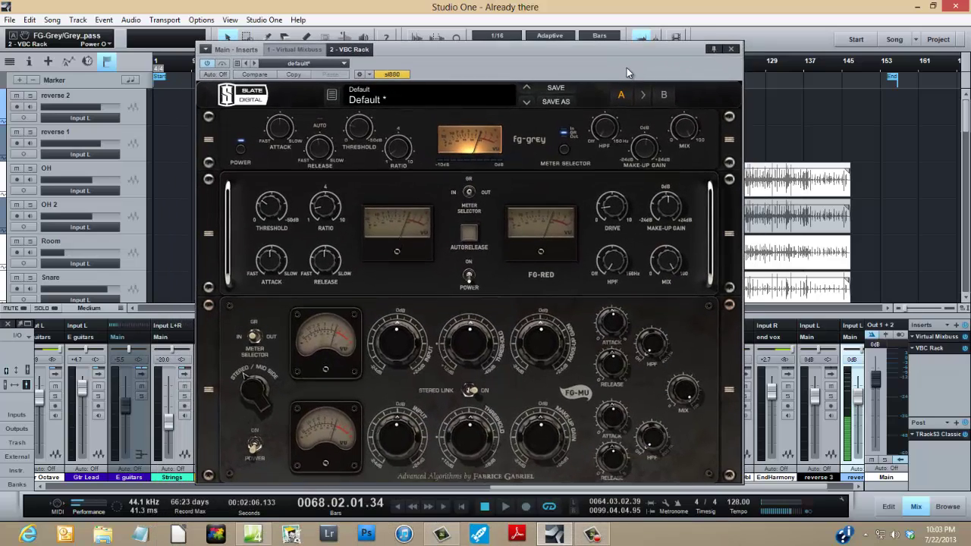
{"action": "left_click", "coordinate": [507, 512]}
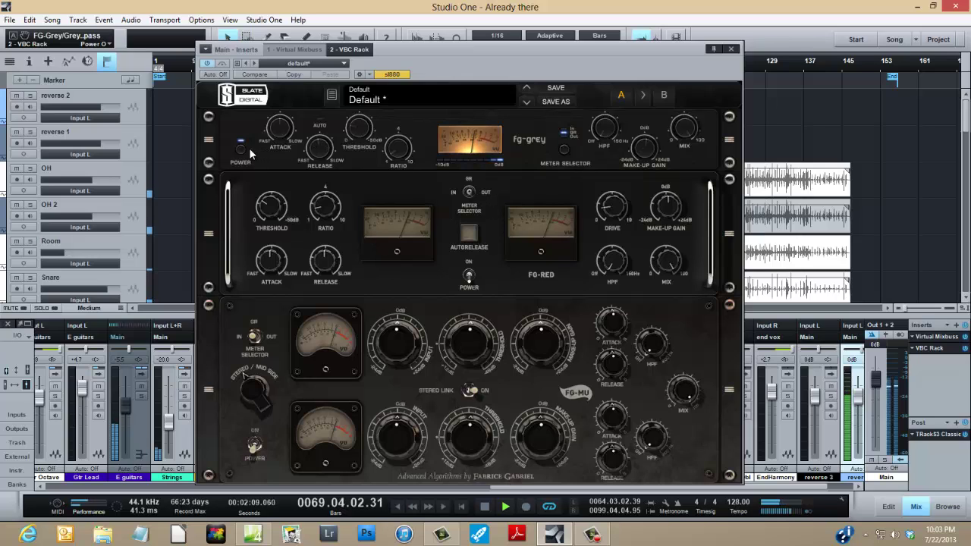
{"action": "key", "text": "space"}
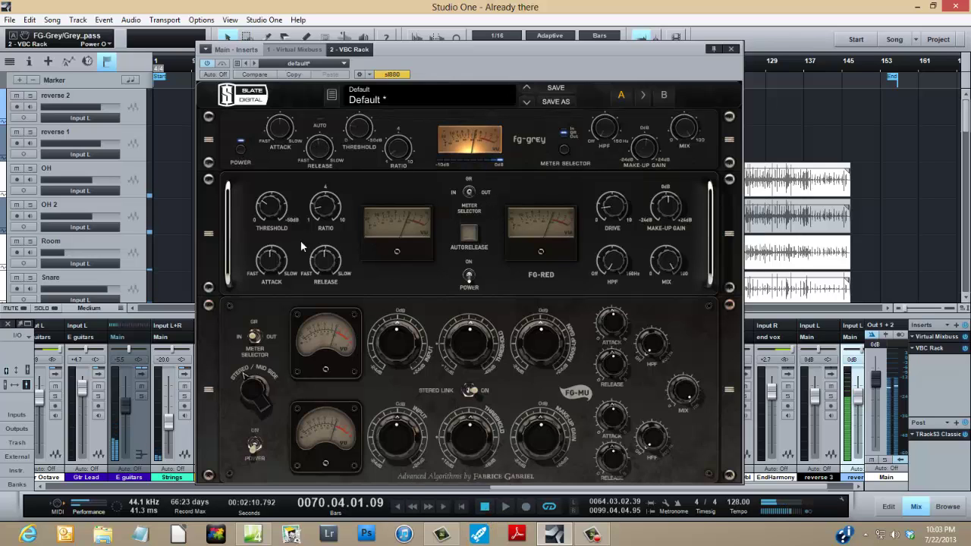
{"action": "left_click", "coordinate": [241, 150]}
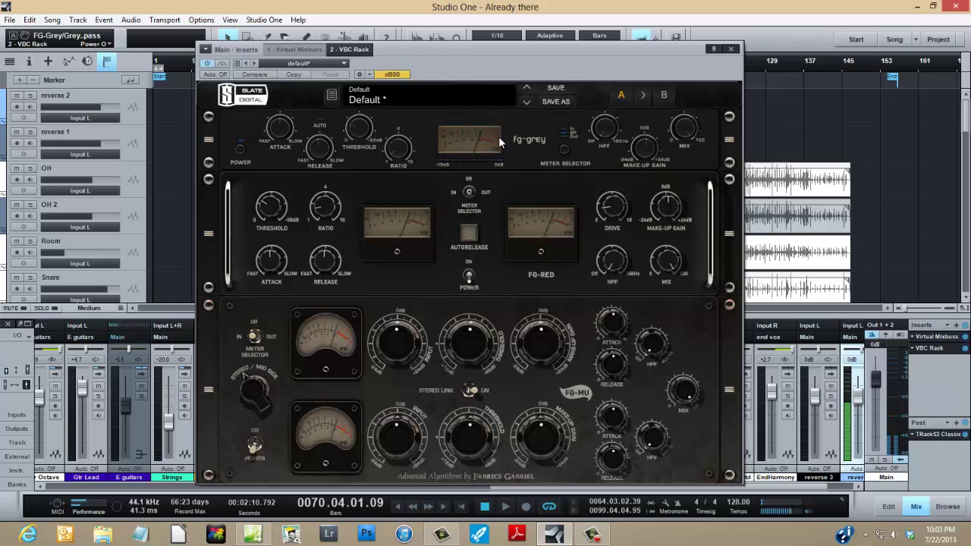
{"action": "left_click", "coordinate": [507, 506]}
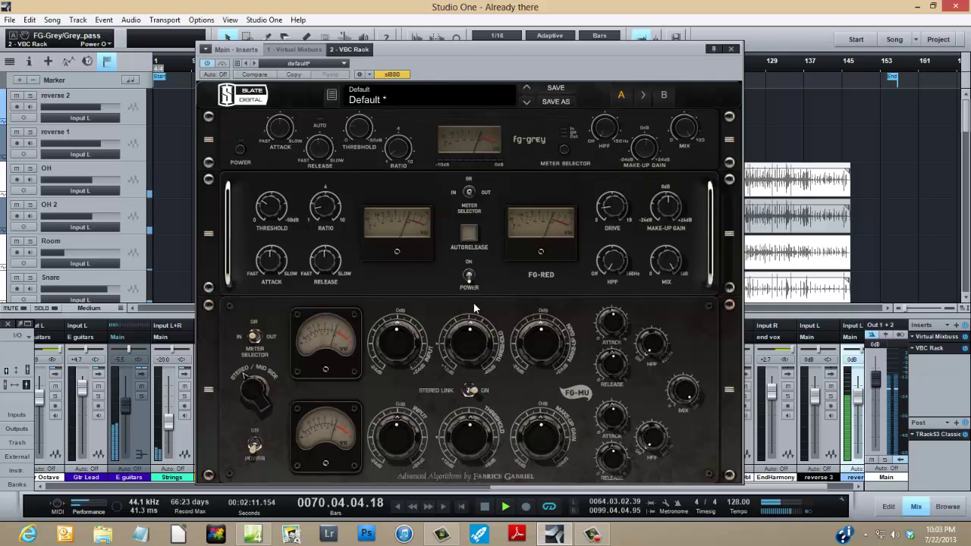
{"action": "left_click", "coordinate": [242, 152]}
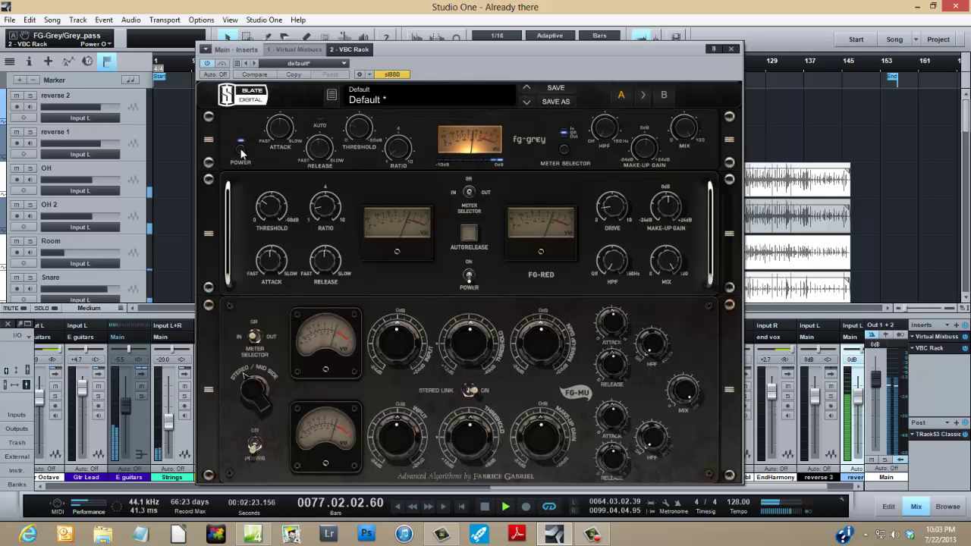
Step: Set the FG-Grey compressor's threshold to -8.5 dB during playback and stop the song
{"action": "mouse_move", "coordinate": [355, 133]}
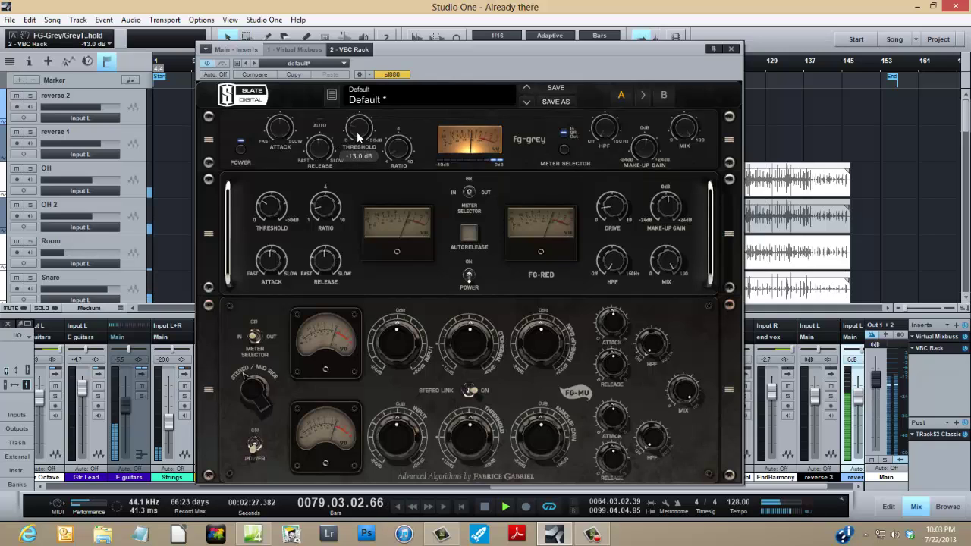
{"action": "scroll", "coordinate": [360, 132], "scroll_direction": "up", "scroll_amount": 4}
{"action": "scroll", "coordinate": [364, 133], "scroll_direction": "up", "scroll_amount": 1}
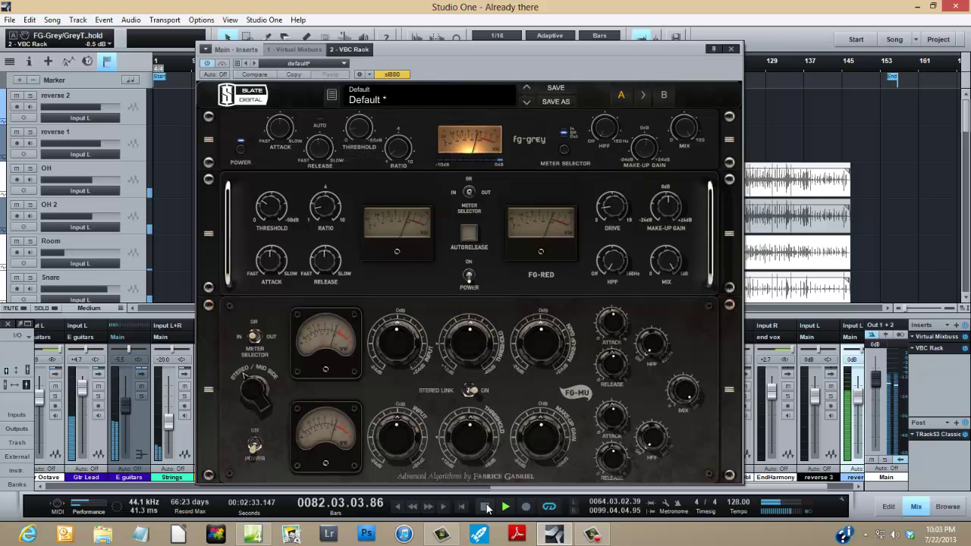
{"action": "left_click", "coordinate": [488, 508]}
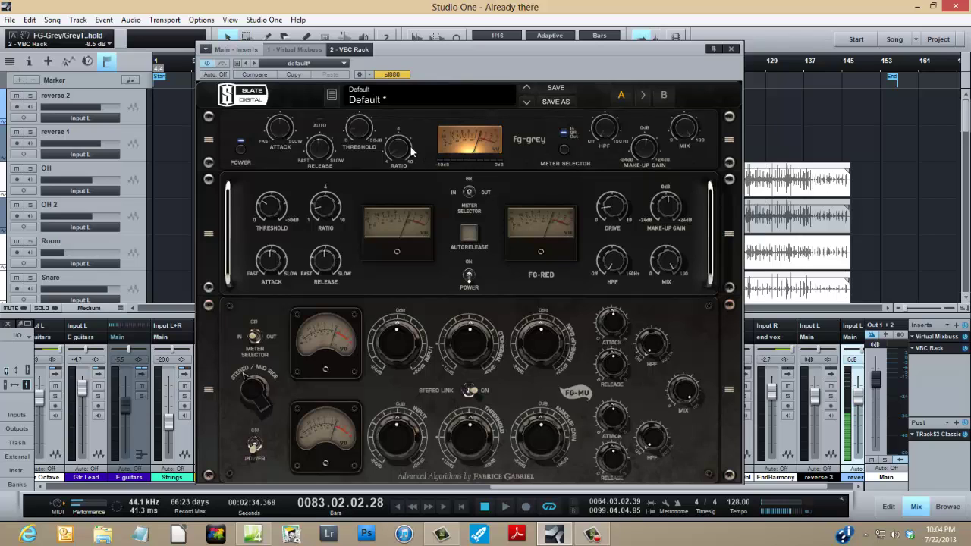
{"action": "left_click_drag", "start_coordinate": [396, 144], "coordinate": [427, 133]}
Step: Play the song while alternating the FG-Grey compressor between off and on, and stop playback
{"action": "left_click", "coordinate": [241, 150]}
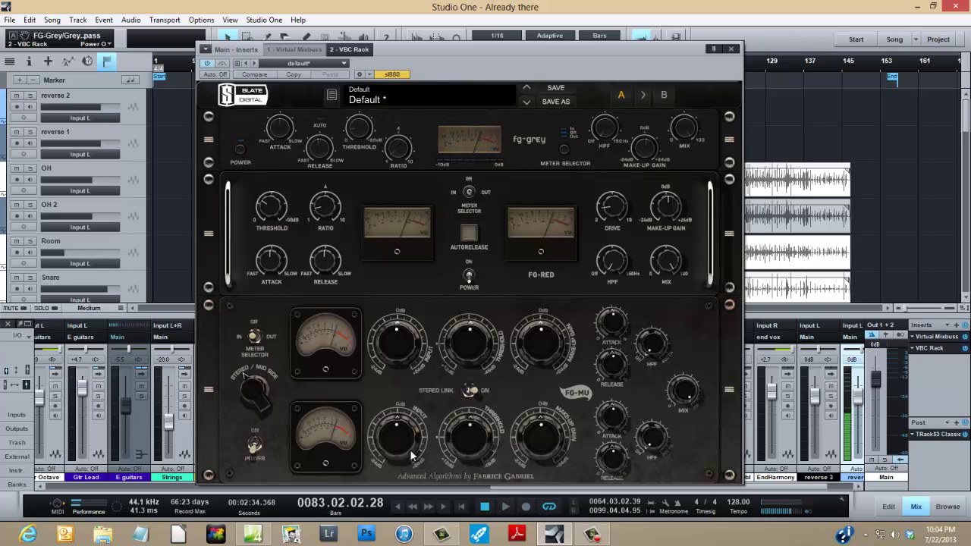
{"action": "left_click", "coordinate": [505, 507]}
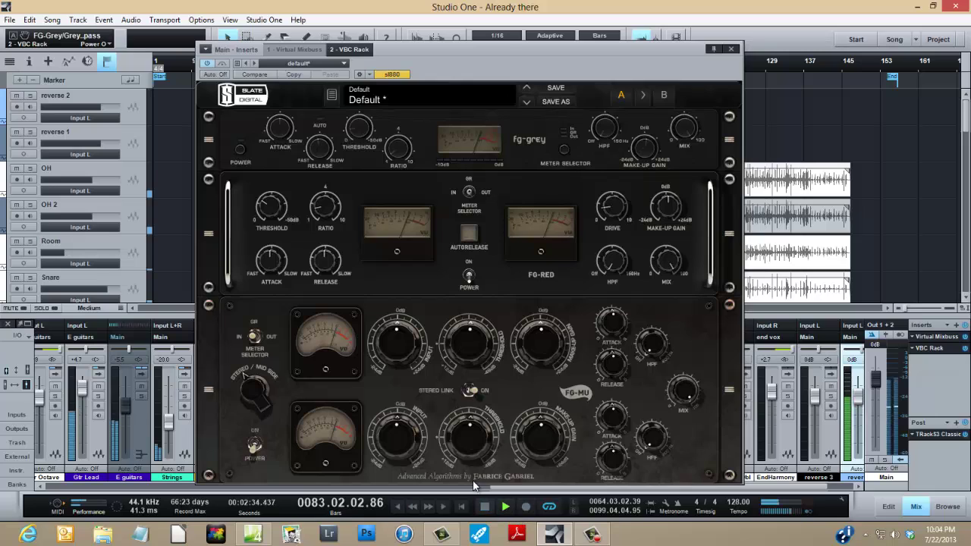
{"action": "left_click", "coordinate": [242, 151]}
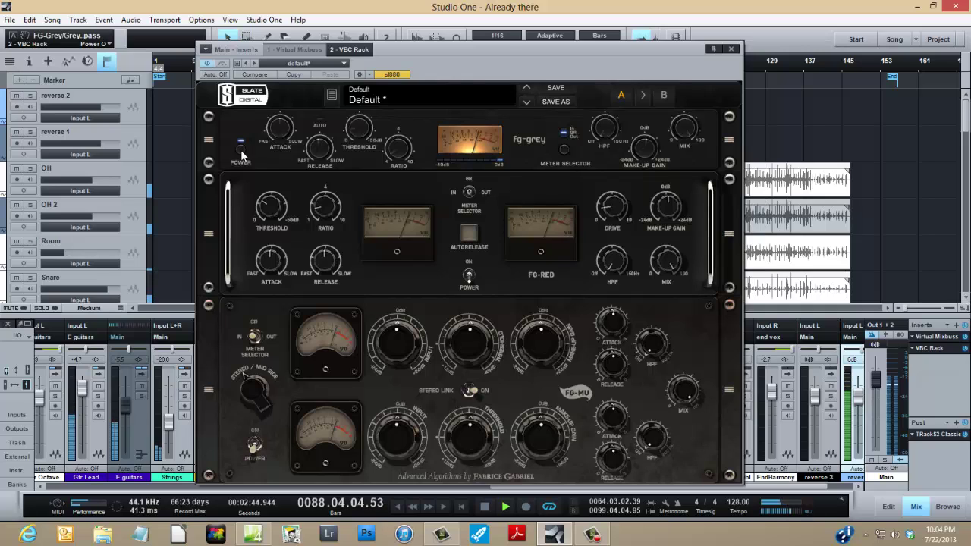
{"action": "left_click", "coordinate": [241, 149]}
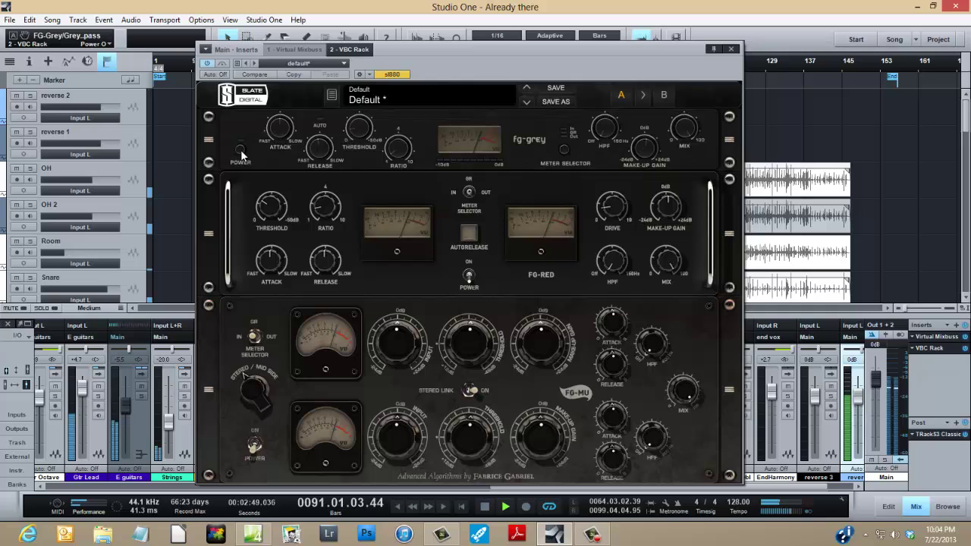
{"action": "left_click", "coordinate": [241, 150]}
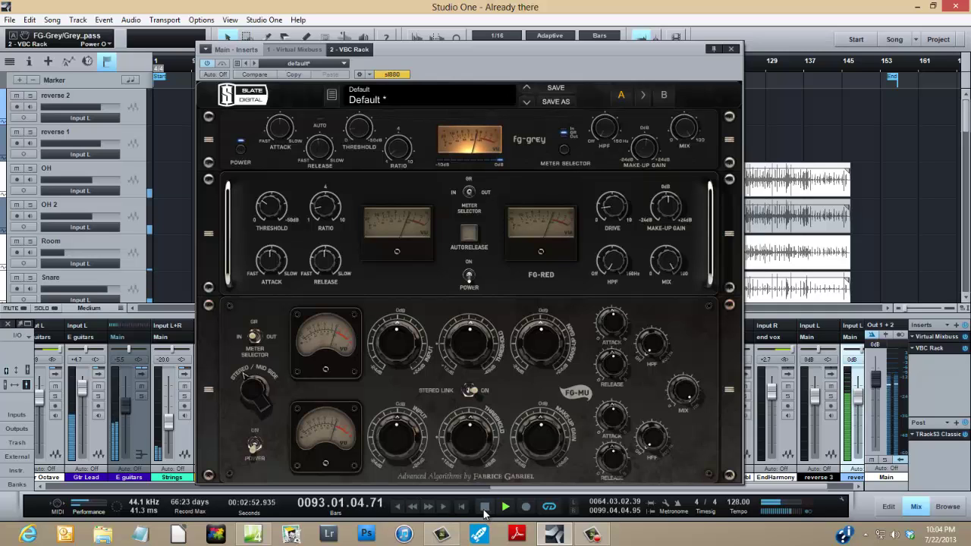
{"action": "left_click", "coordinate": [485, 506]}
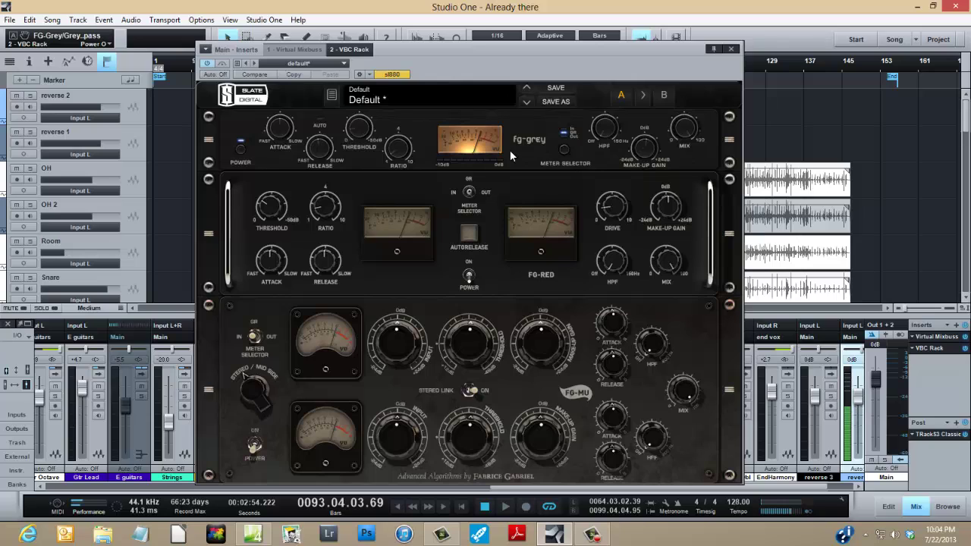
Step: Resume playback and audition the mix with the FG-Grey powered off and the FG-Red compressor powered on
{"action": "left_click", "coordinate": [240, 151]}
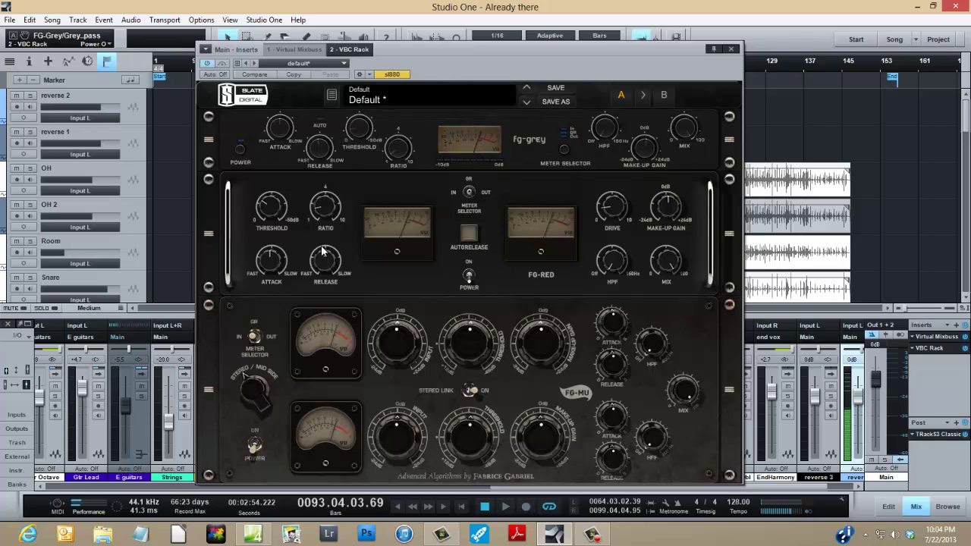
{"action": "left_click", "coordinate": [241, 151]}
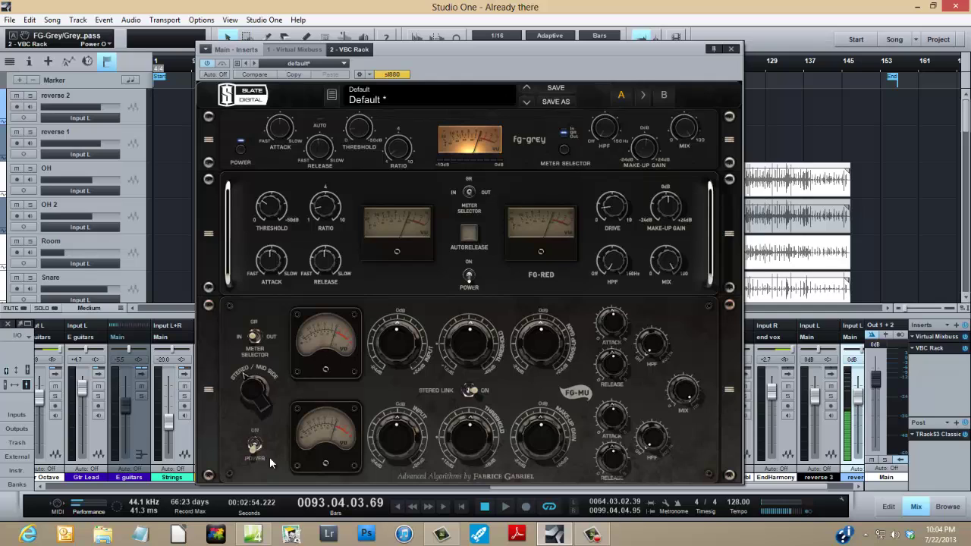
{"action": "left_click", "coordinate": [505, 506]}
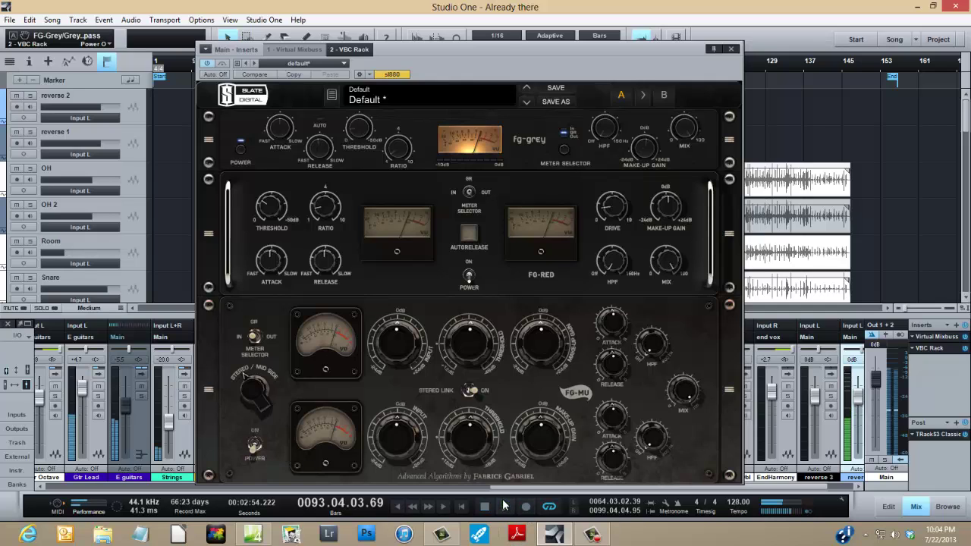
{"action": "left_click", "coordinate": [239, 151]}
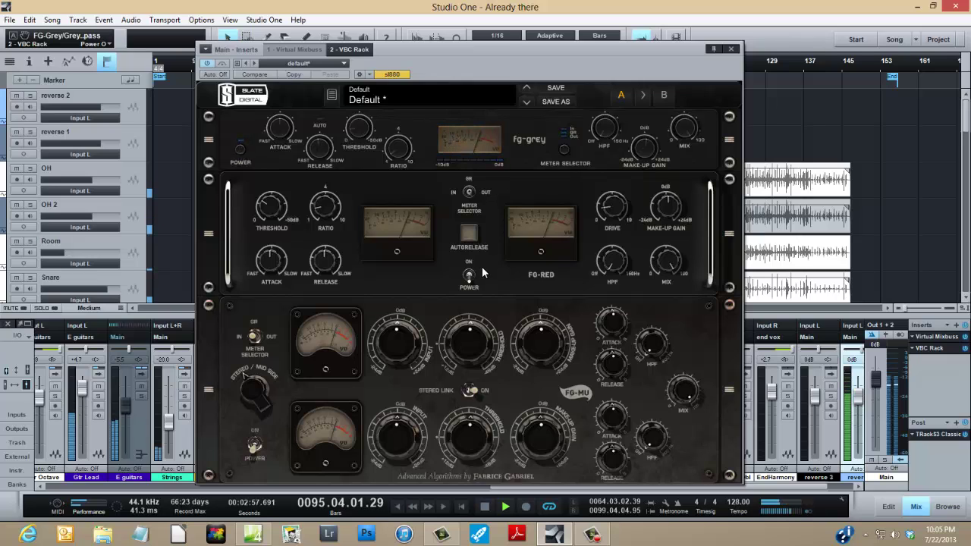
{"action": "left_click", "coordinate": [470, 278]}
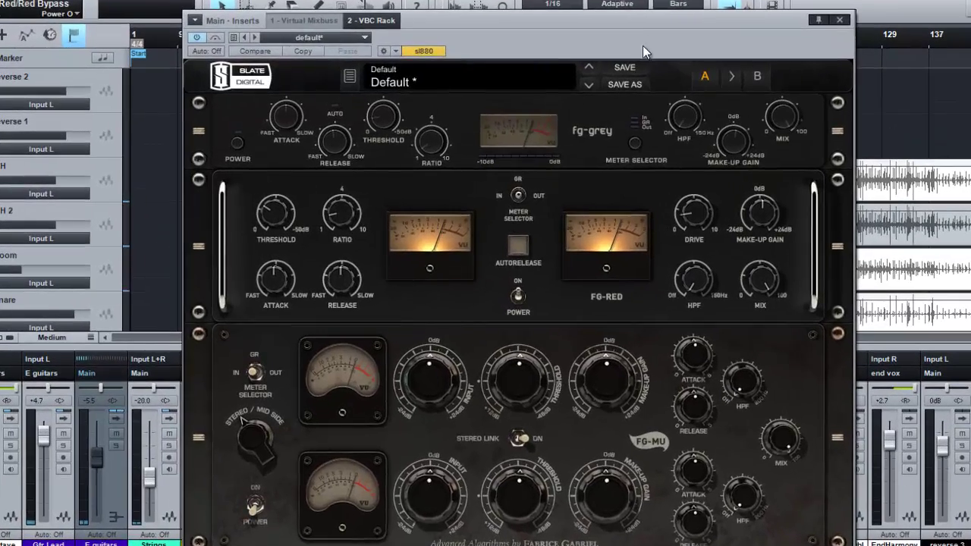
{"action": "left_click_drag", "start_coordinate": [642, 45], "coordinate": [609, 16]}
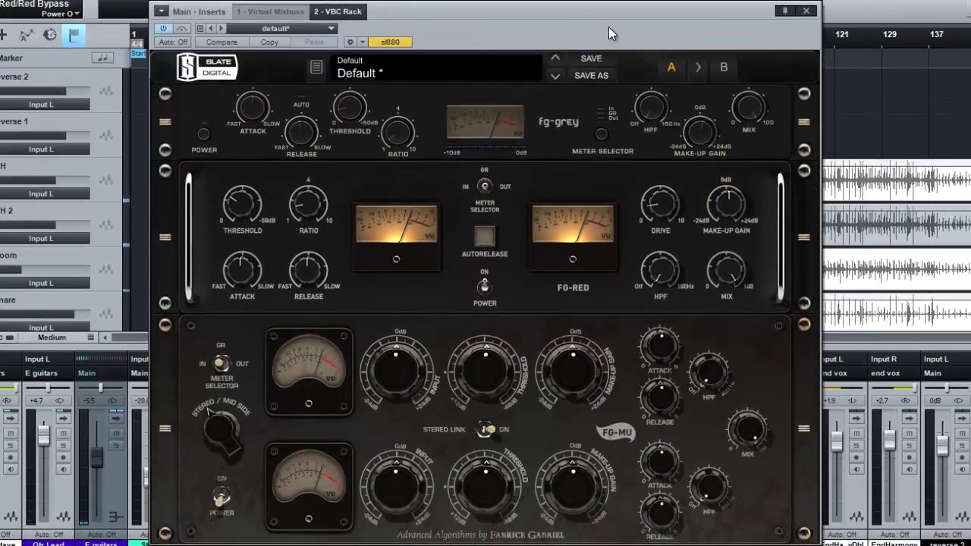
Step: Compare the playing mix with and without the FG-Red compressor by toggling its power repeatedly, ending with it off
{"action": "left_click", "coordinate": [484, 287]}
{"action": "left_click", "coordinate": [484, 287]}
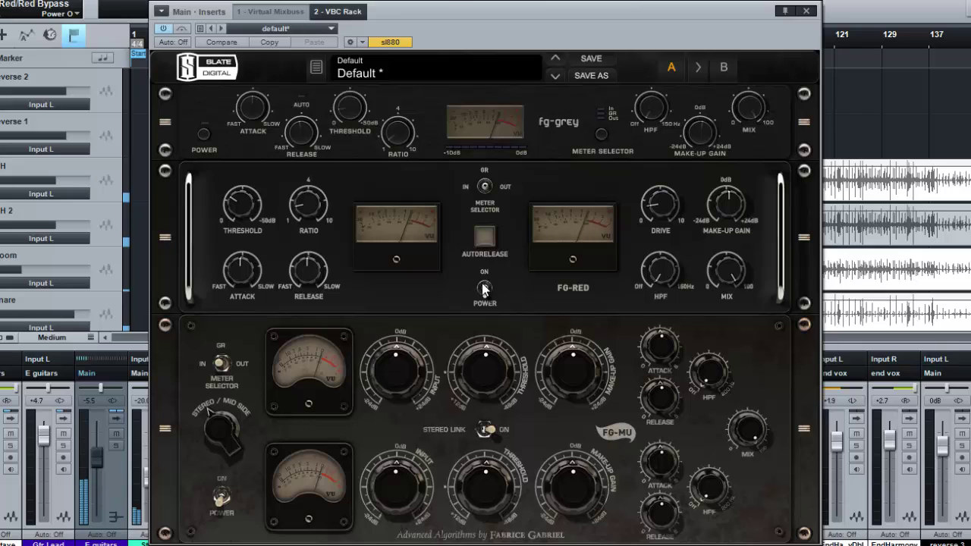
{"action": "left_click", "coordinate": [484, 287]}
{"action": "left_click", "coordinate": [484, 288]}
{"action": "left_click", "coordinate": [484, 288]}
{"action": "left_click", "coordinate": [485, 289]}
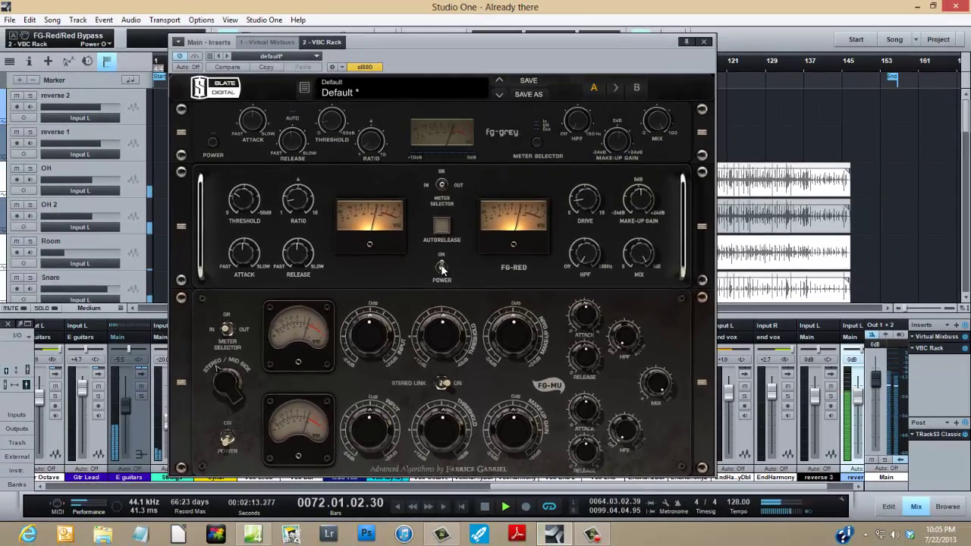
{"action": "left_click", "coordinate": [442, 269]}
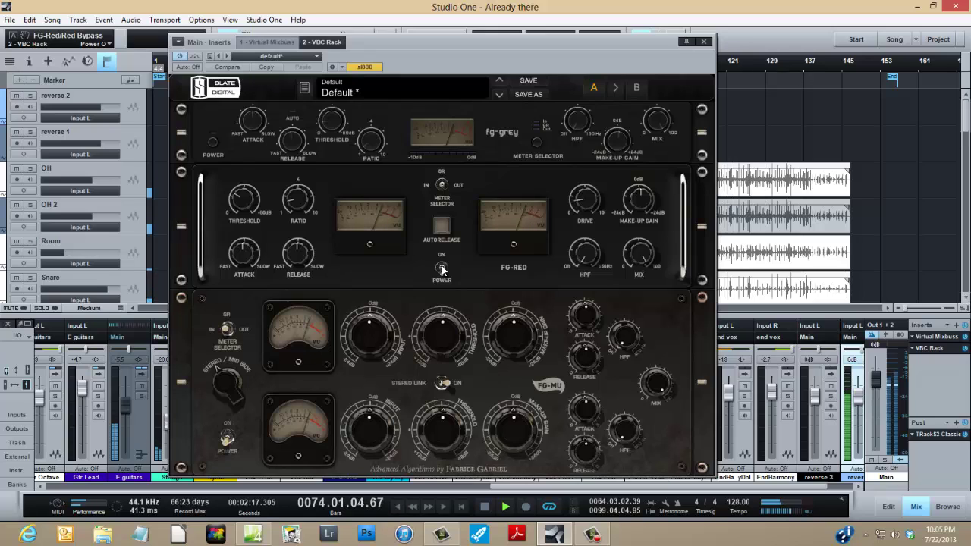
{"action": "left_click", "coordinate": [441, 269]}
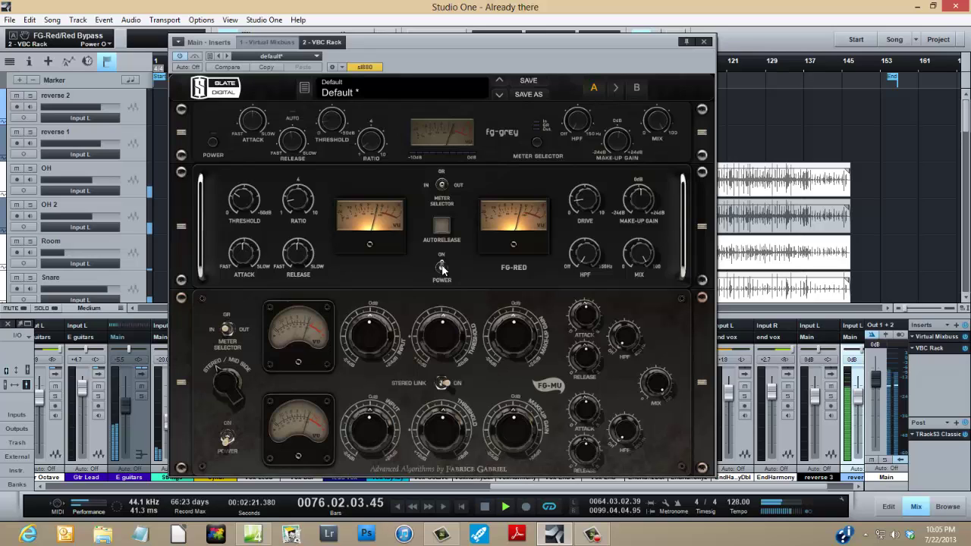
{"action": "left_click", "coordinate": [441, 269]}
Step: Audition the FG-MU compressor by powering it on, off and on again during playback, and stop the song
{"action": "left_click", "coordinate": [227, 436]}
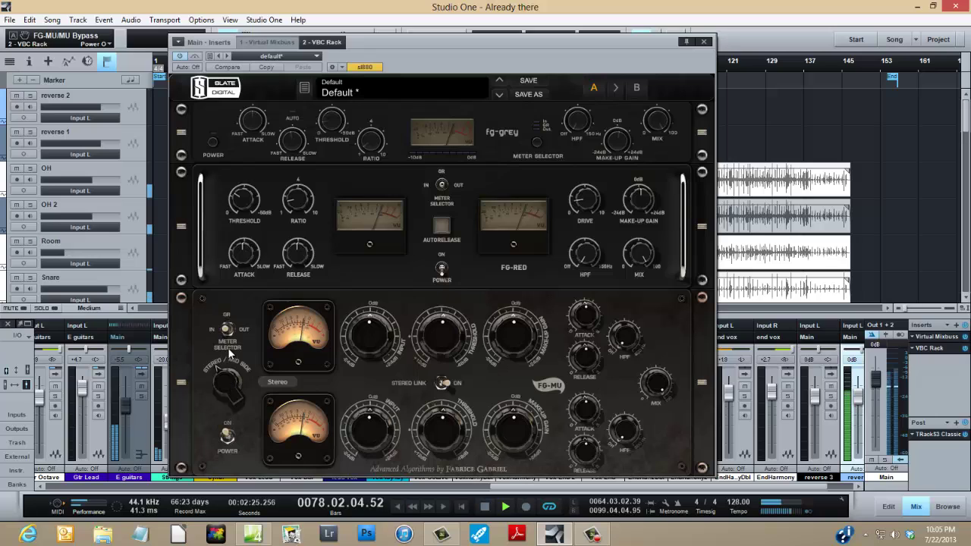
{"action": "left_click", "coordinate": [228, 439]}
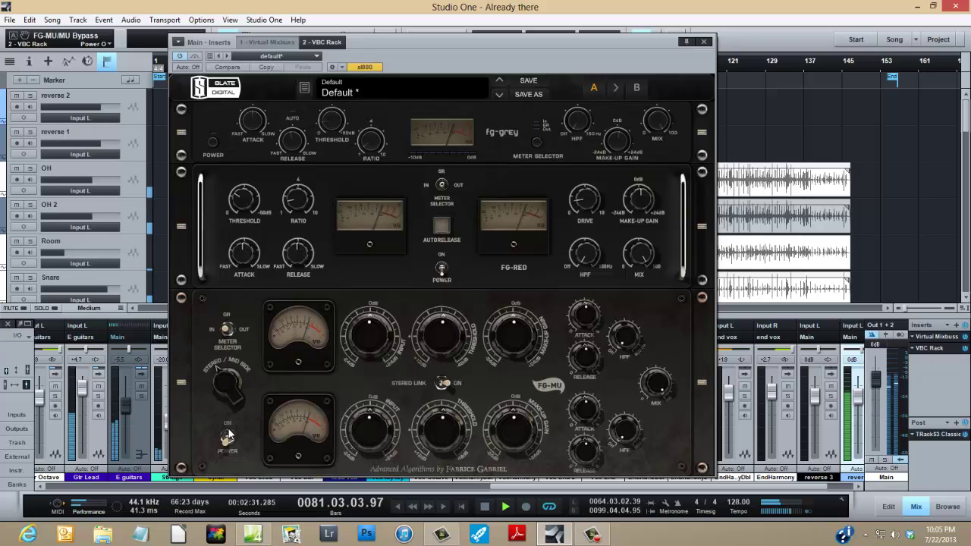
{"action": "left_click", "coordinate": [227, 435]}
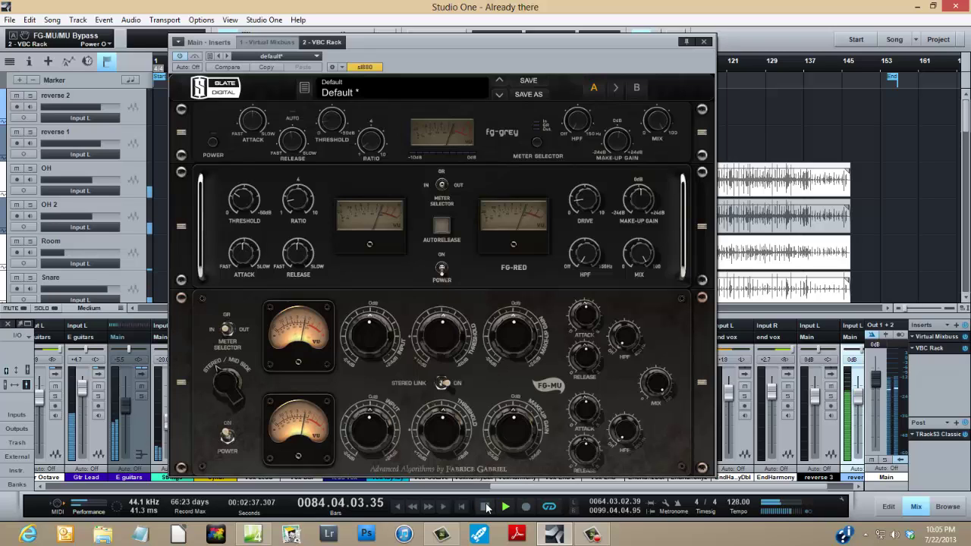
{"action": "left_click", "coordinate": [487, 506]}
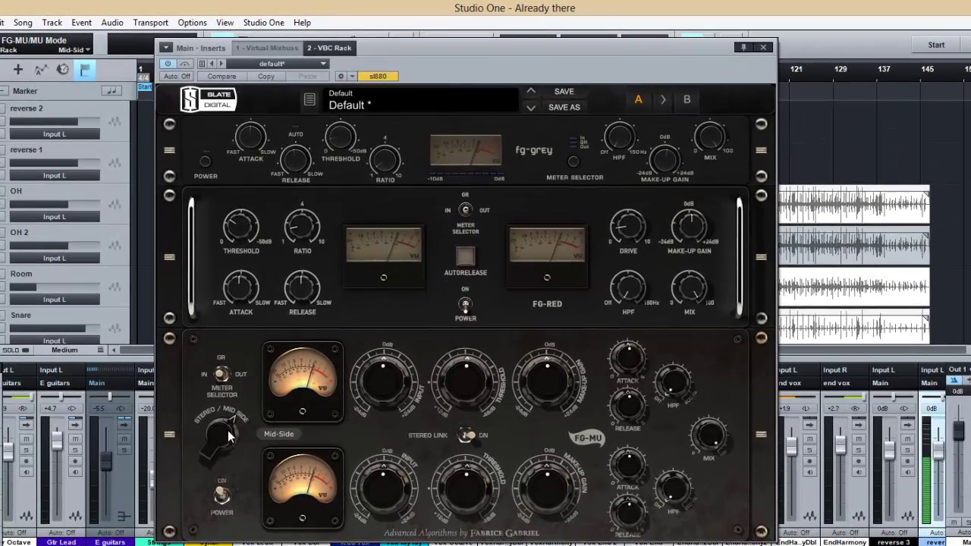
Step: Power off the FG-MU compressor and switch the FG-Grey compressor back on
{"action": "mouse_move", "coordinate": [231, 442]}
{"action": "left_click", "coordinate": [222, 494]}
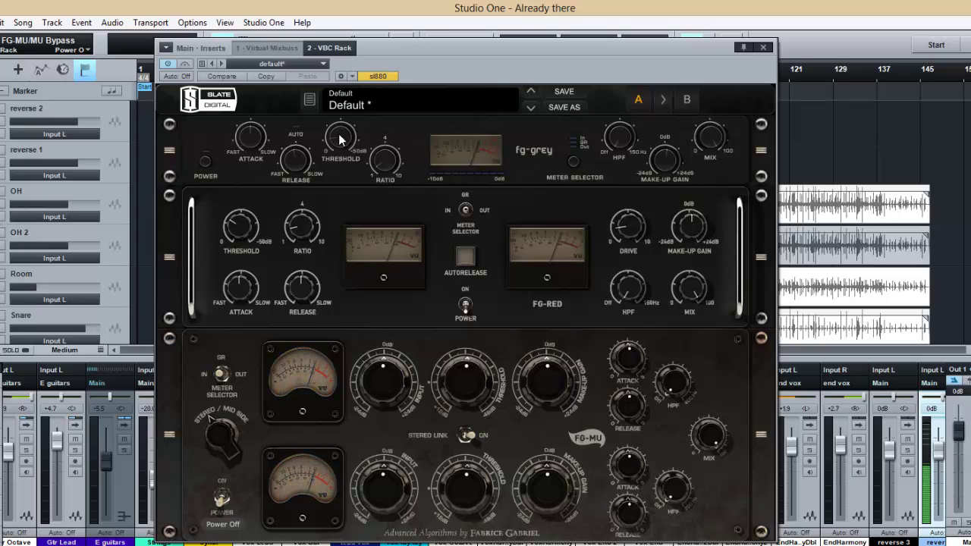
{"action": "left_click", "coordinate": [206, 162]}
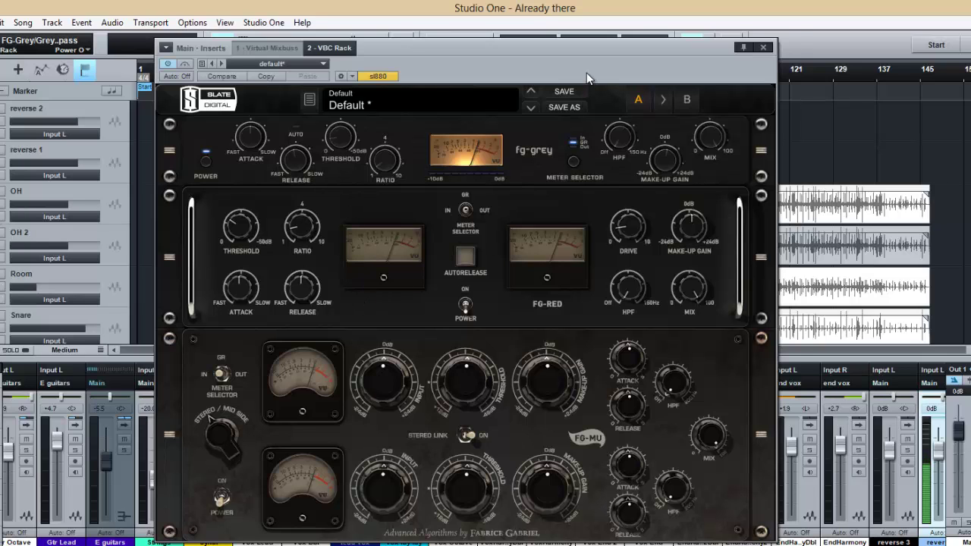
{"action": "left_click_drag", "start_coordinate": [586, 72], "coordinate": [609, 61]}
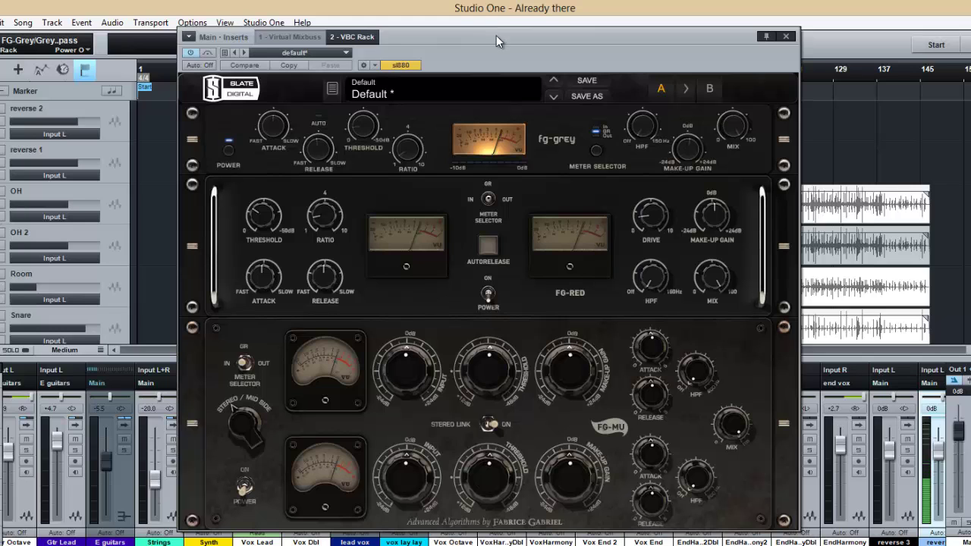
{"action": "left_click_drag", "start_coordinate": [496, 35], "coordinate": [488, 49]}
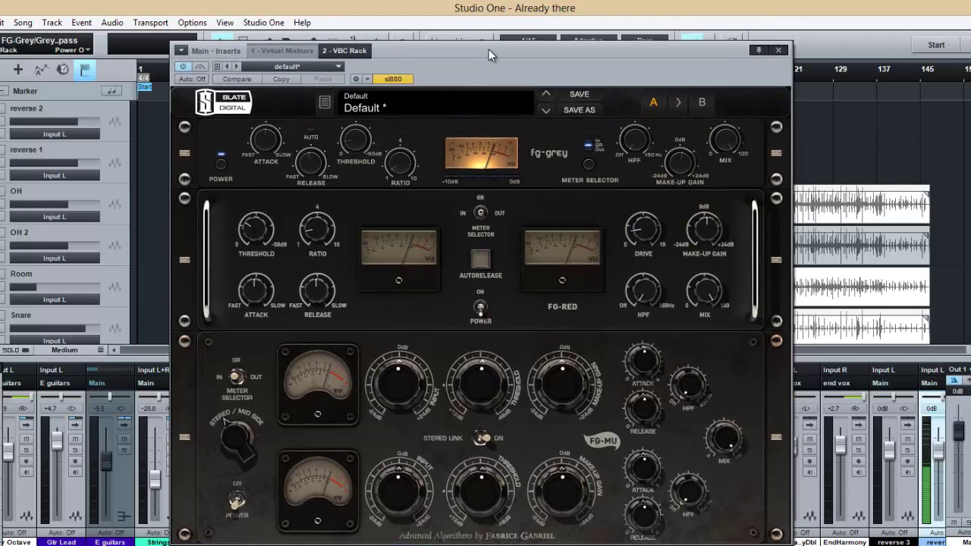